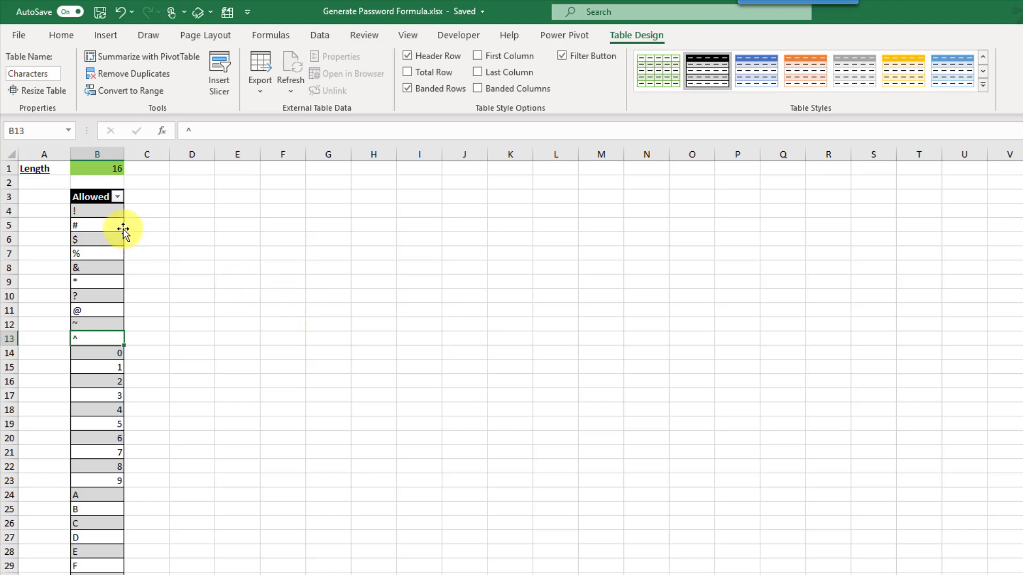
Review the Allowed list's symbols and digits and the Length value of 16
{"action": "left_click", "coordinate": [103, 212]}
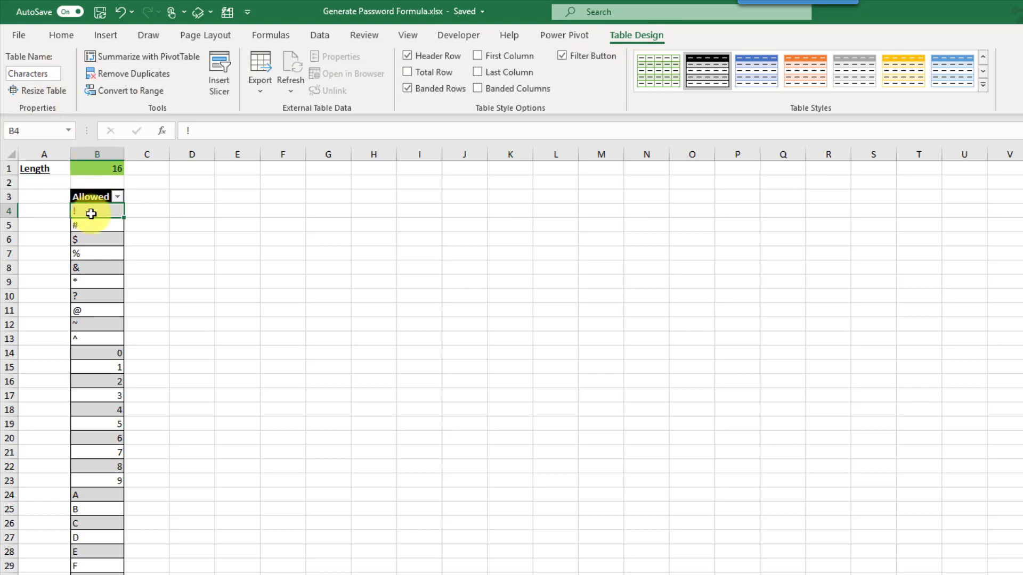
{"action": "left_click_drag", "start_coordinate": [91, 213], "coordinate": [92, 331]}
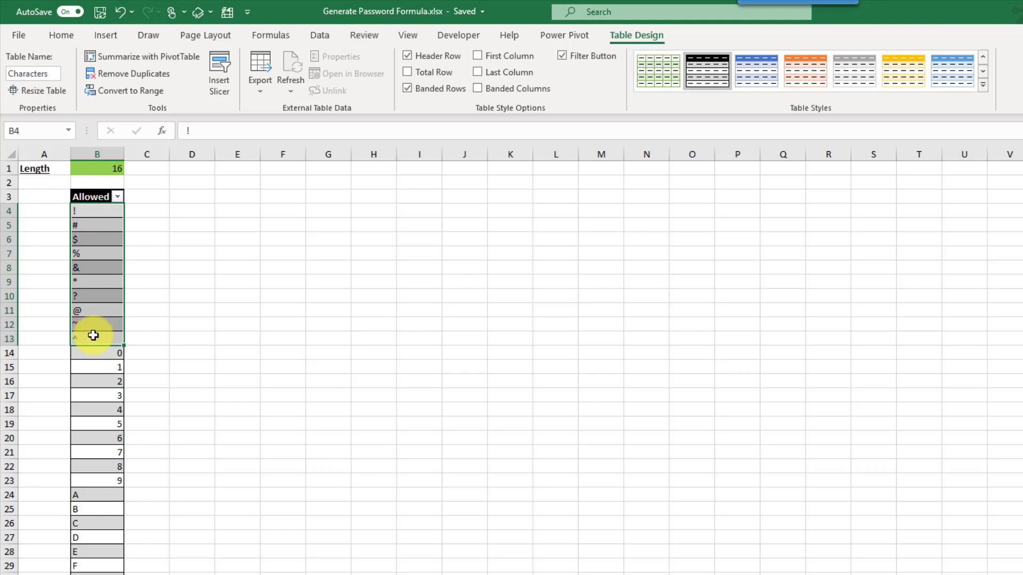
{"action": "left_click_drag", "start_coordinate": [99, 353], "coordinate": [98, 478]}
{"action": "scroll", "coordinate": [99, 474], "scroll_direction": "down", "scroll_amount": 9}
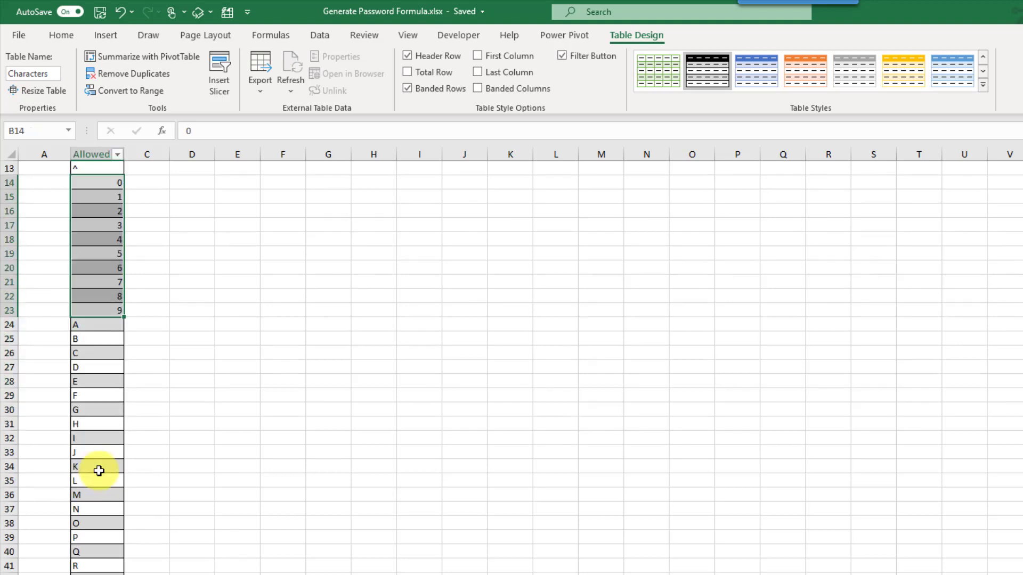
{"action": "scroll", "coordinate": [99, 471], "scroll_direction": "down", "scroll_amount": 4}
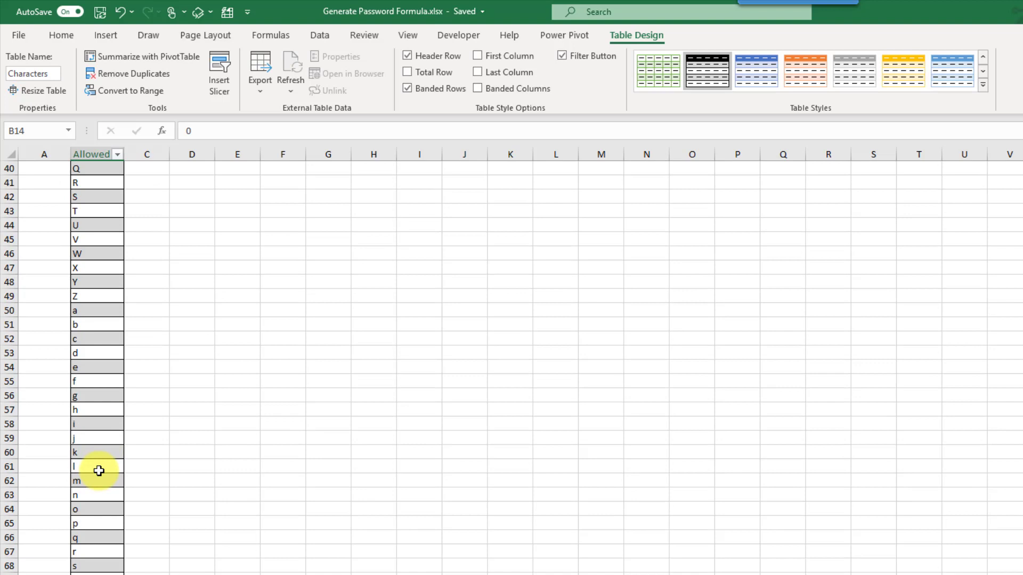
{"action": "scroll", "coordinate": [99, 471], "scroll_direction": "up", "scroll_amount": 13}
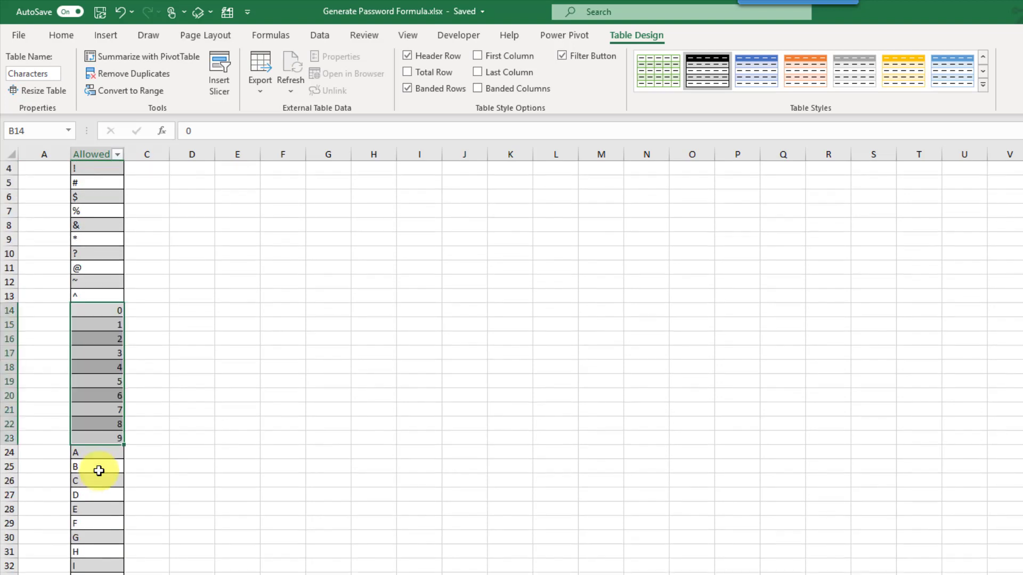
{"action": "left_click", "coordinate": [98, 168]}
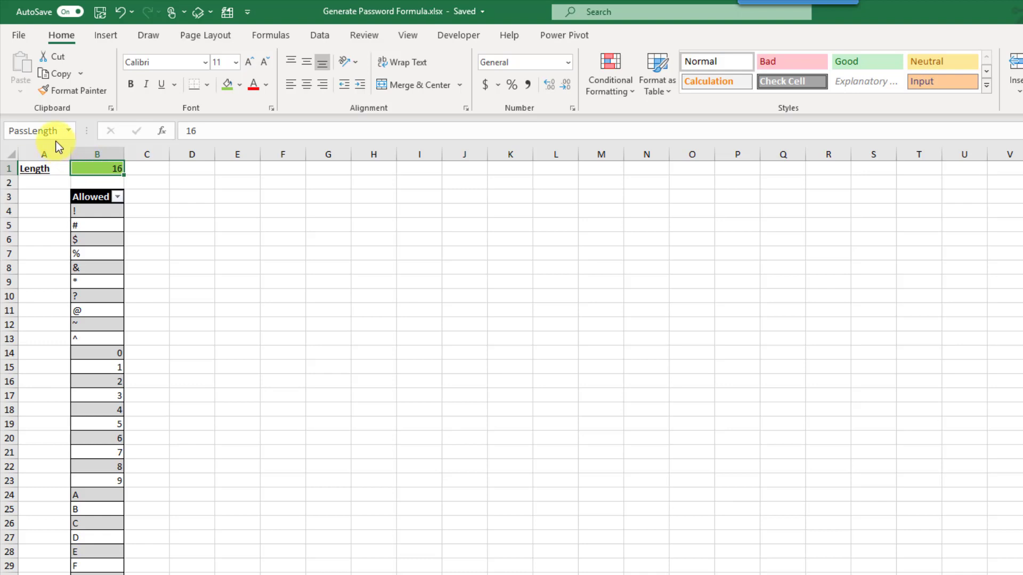
Start D3's formula as =RANDARRAY(PassLength,1,1, with PassLength as the row count
{"action": "left_click", "coordinate": [184, 197]}
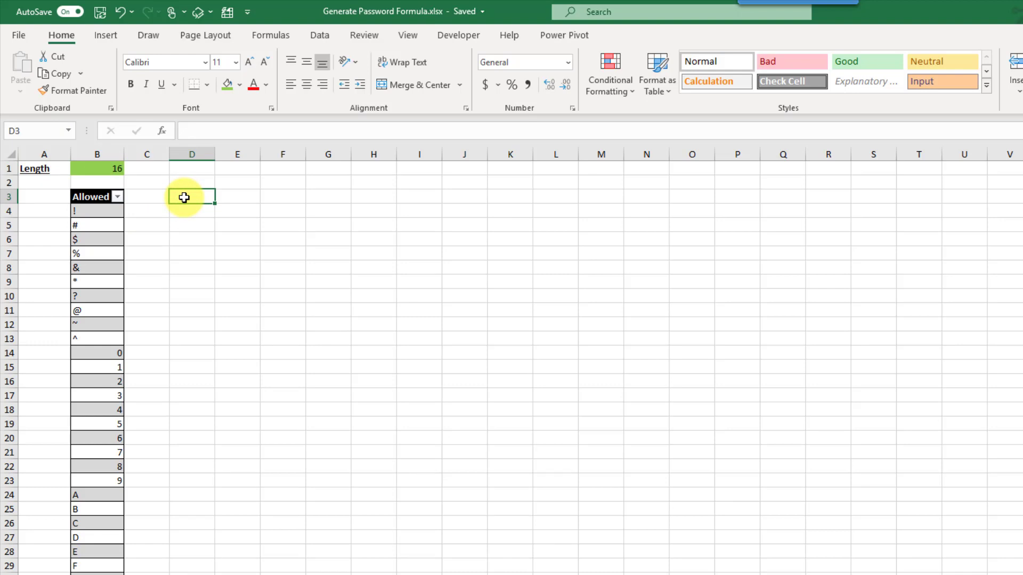
{"action": "type", "text": "=rand"}
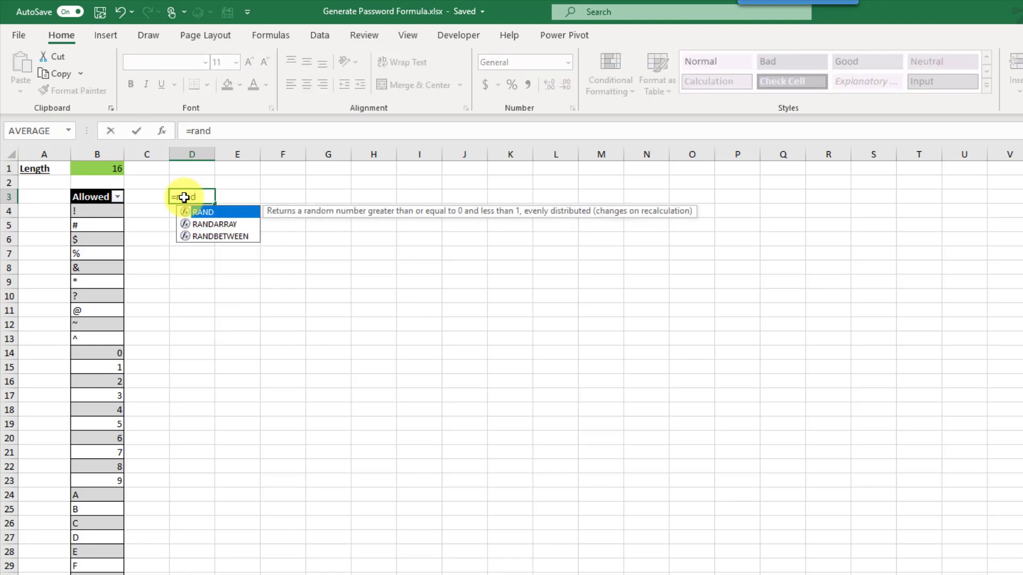
{"action": "key", "text": "Down"}
{"action": "key", "text": "Tab"}
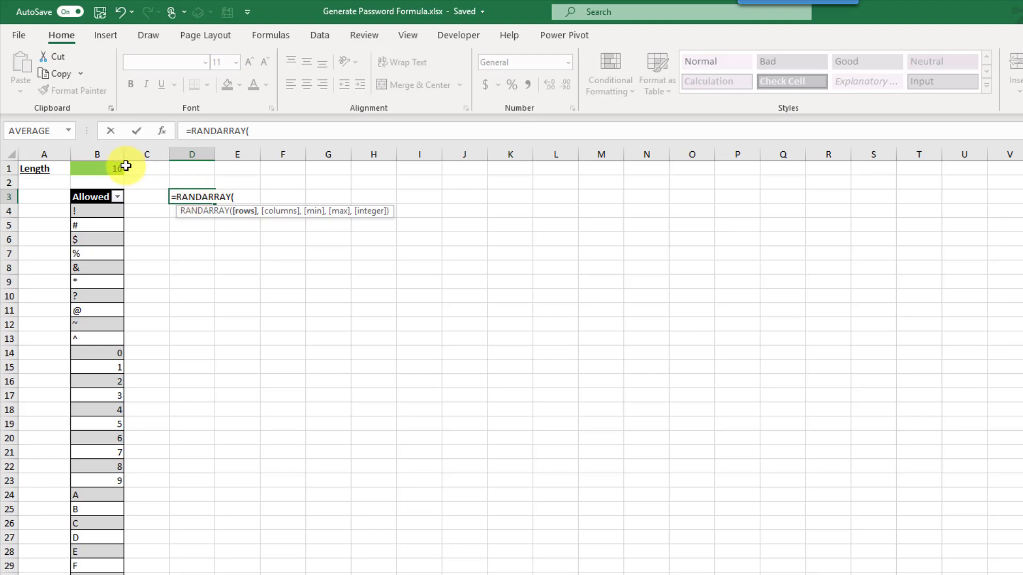
{"action": "left_click", "coordinate": [106, 168]}
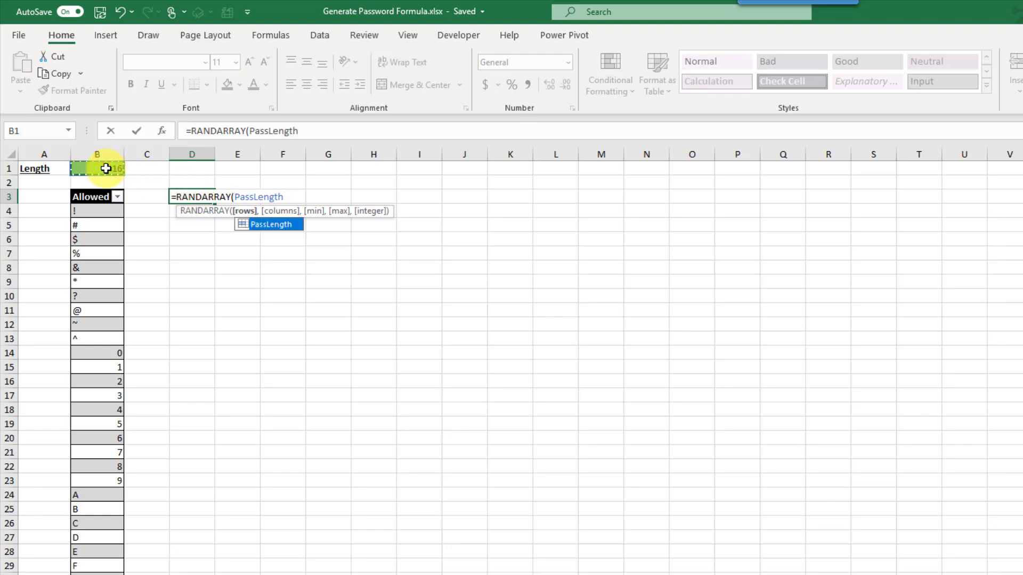
{"action": "type", "text": ","}
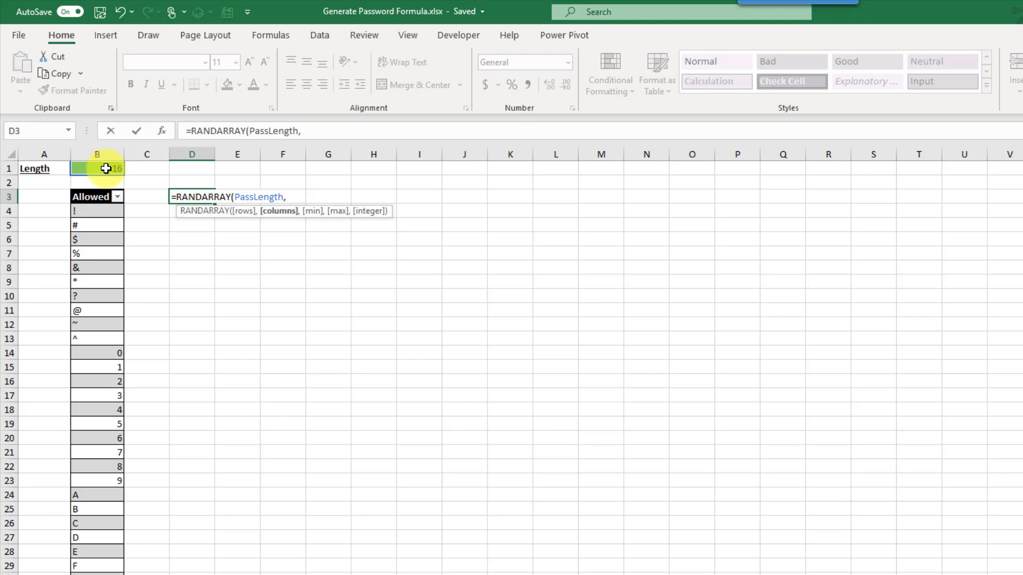
{"action": "type", "text": "1,1,"}
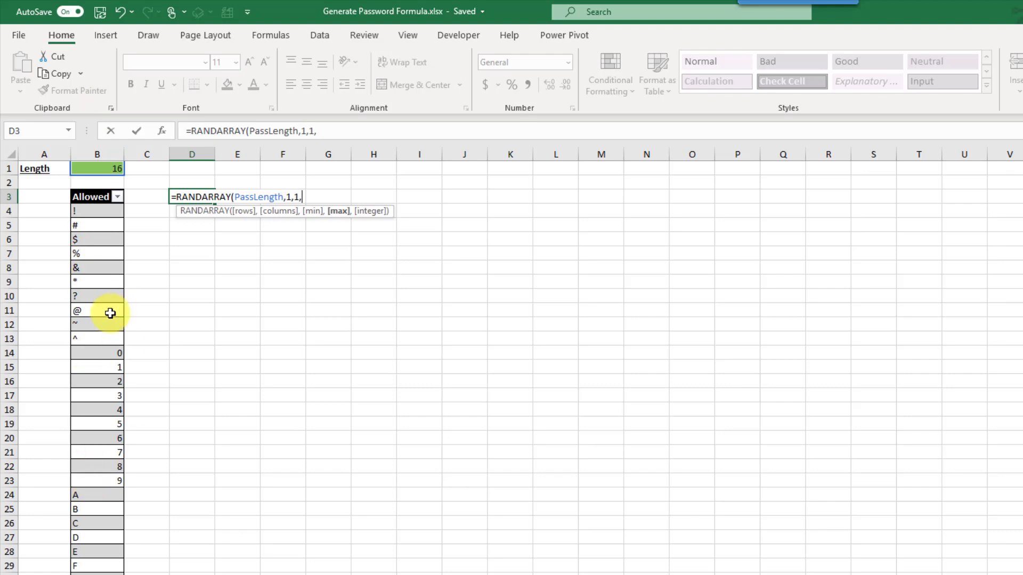
Add COUNTA(Characters[Allowed]) as the RANDARRAY maximum and TRUE for integer results
{"action": "type", "text": "coun"}
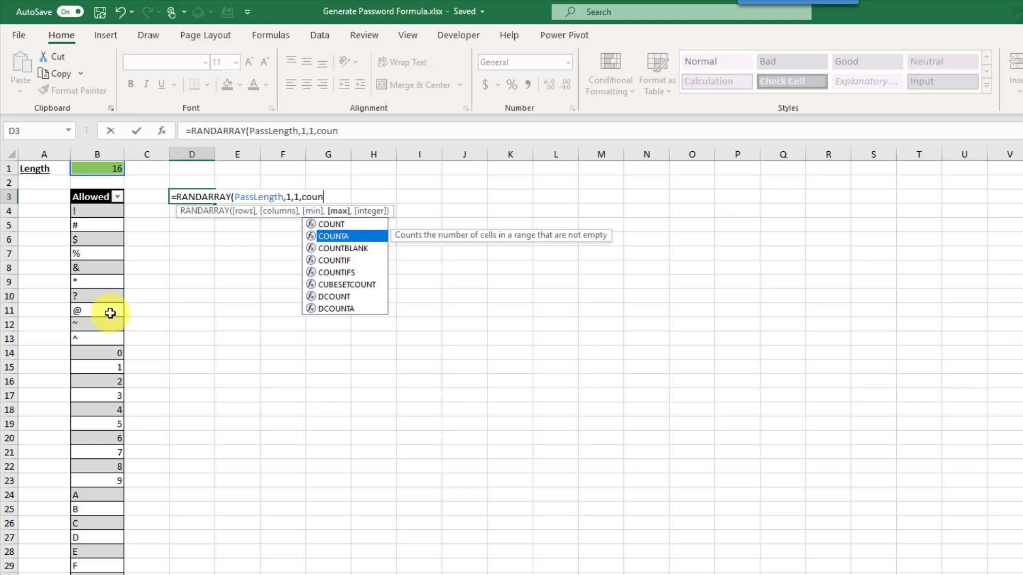
{"action": "key", "text": "Tab"}
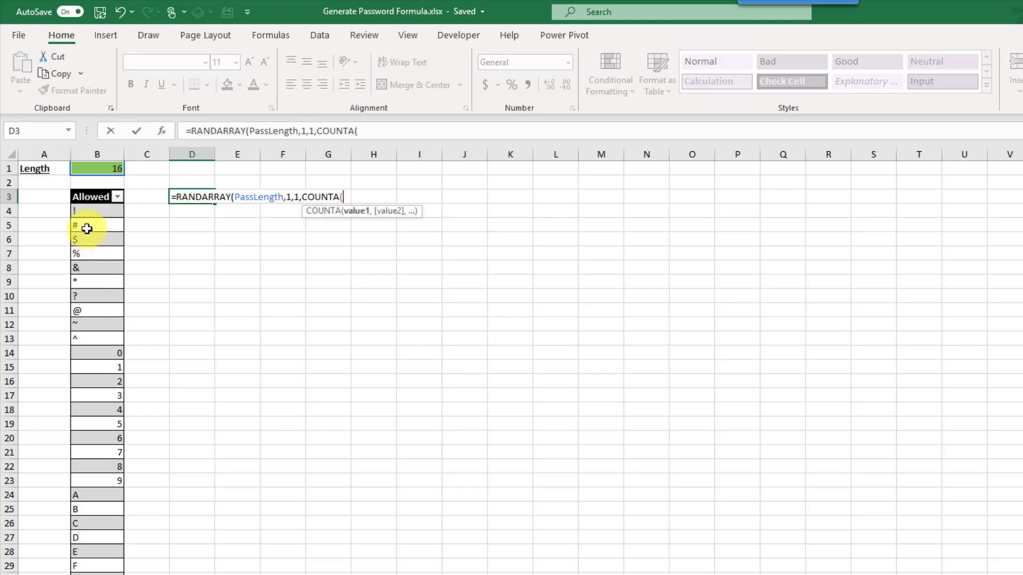
{"action": "left_click", "coordinate": [88, 214]}
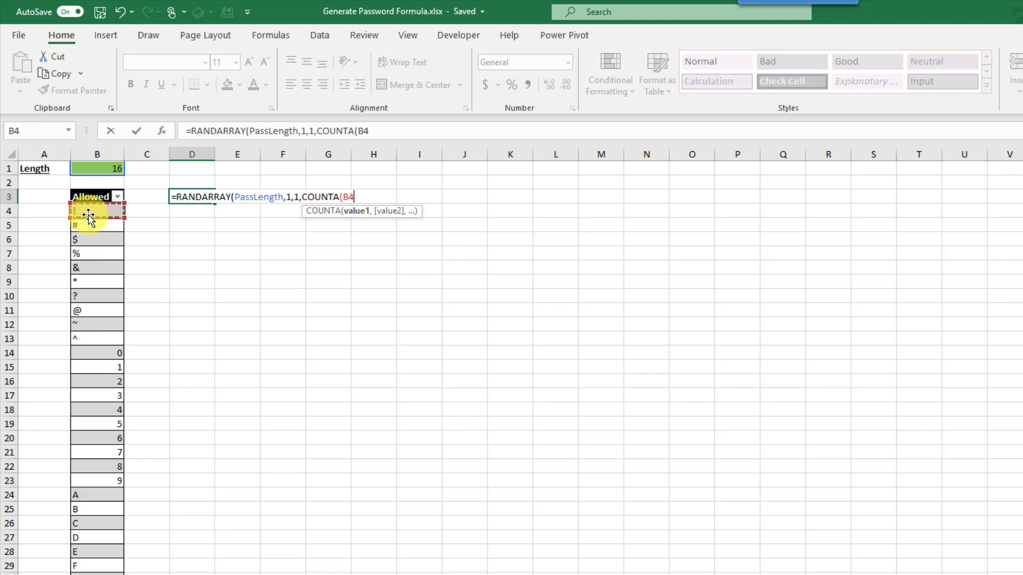
{"action": "key", "text": "ctrl+shift+Down"}
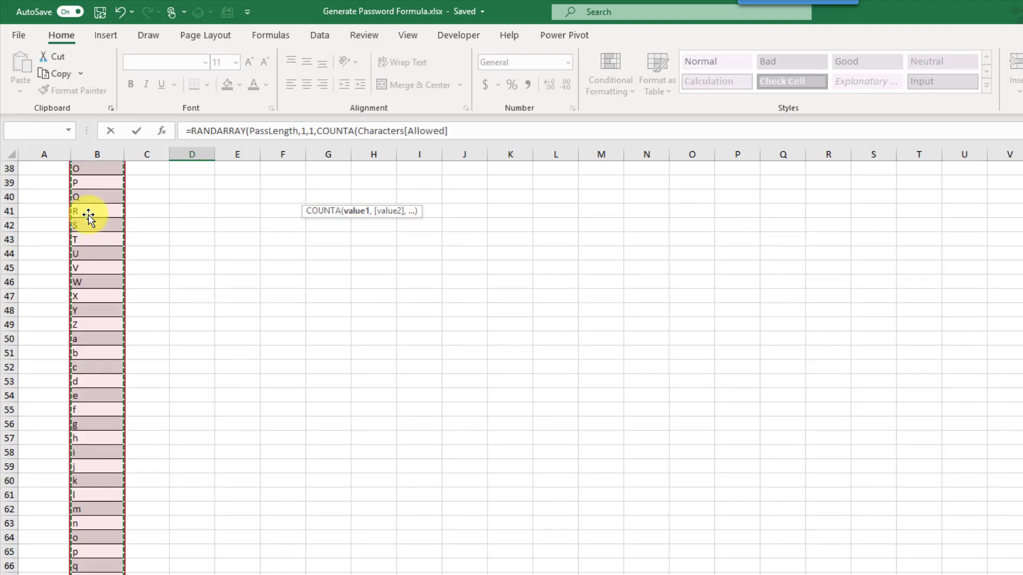
{"action": "type", "text": "),"}
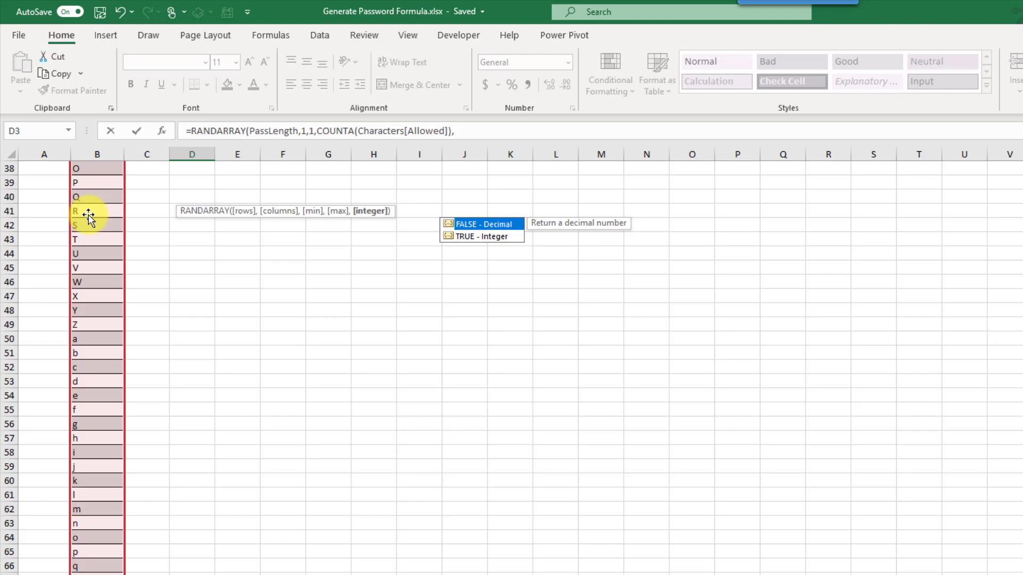
{"action": "key", "text": "Down"}
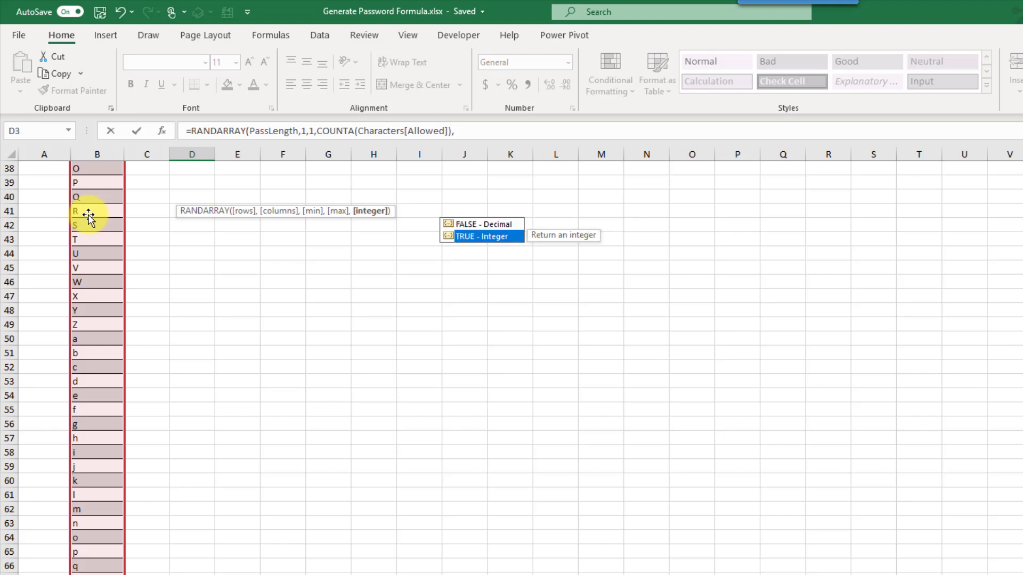
{"action": "key", "text": "Tab"}
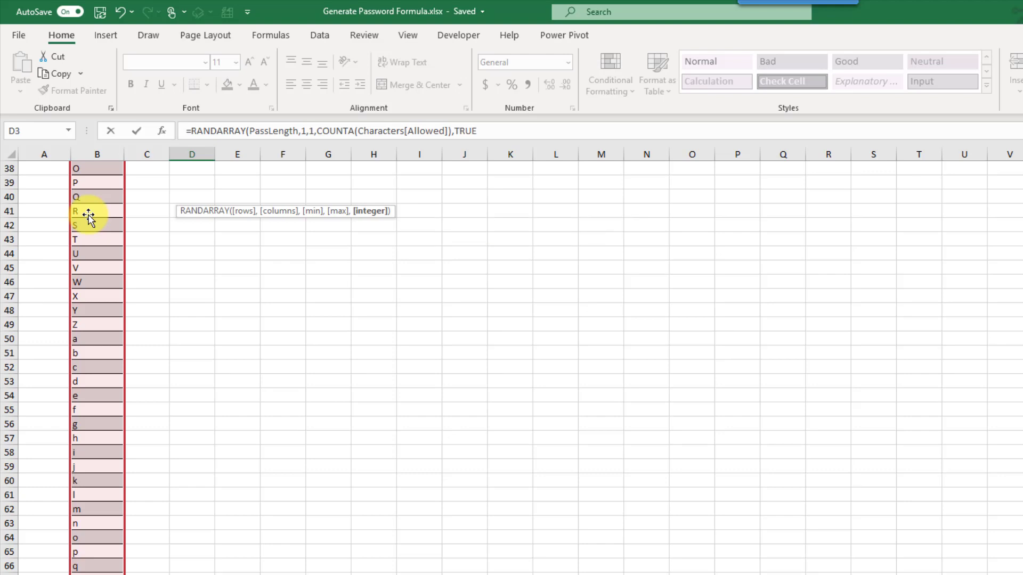
Close and enter D3's RANDARRAY formula, then check the 16 spilled numbers against the Allowed table
{"action": "type", "text": ")"}
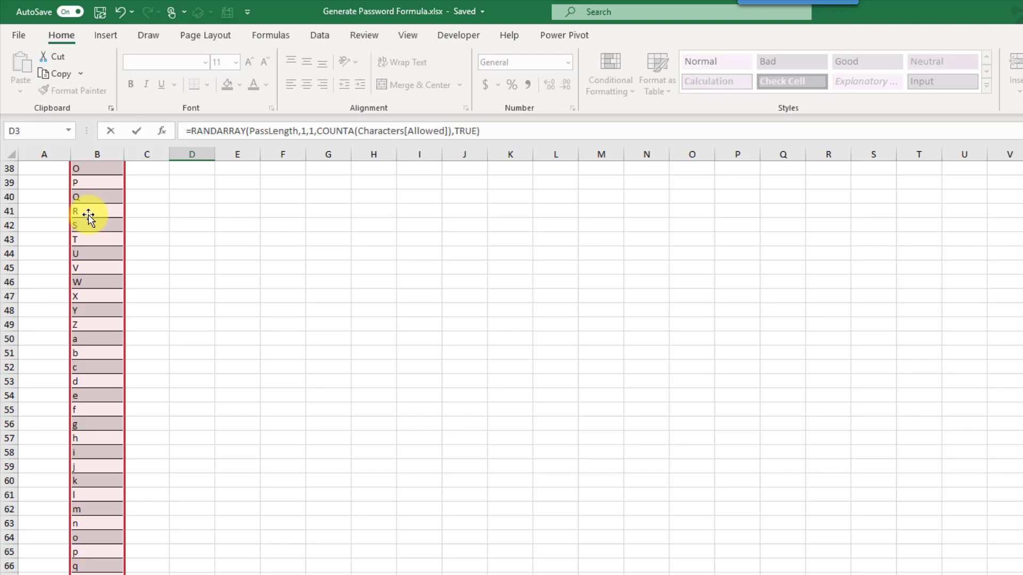
{"action": "key", "text": "Return"}
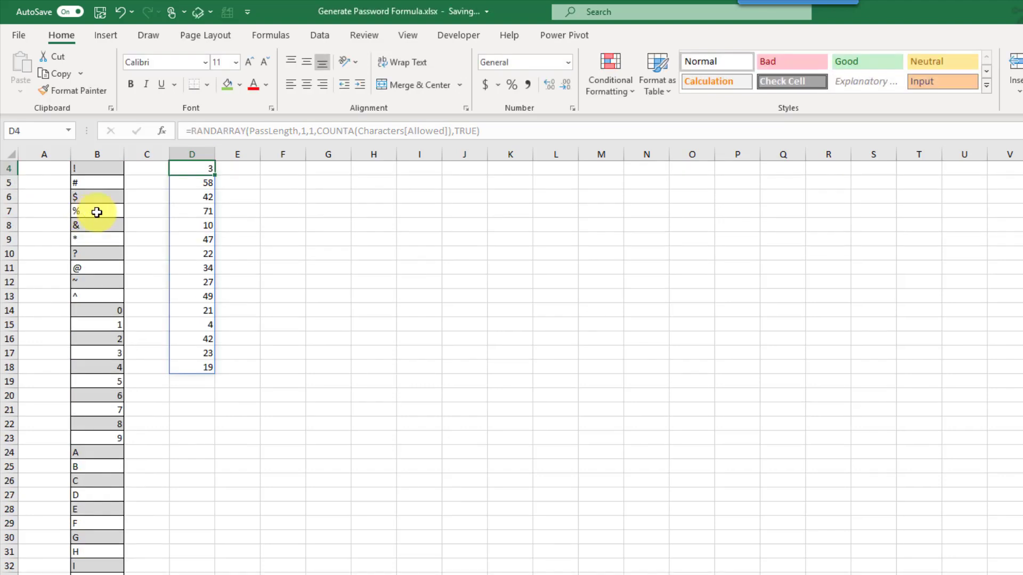
{"action": "scroll", "coordinate": [170, 194], "scroll_direction": "up", "scroll_amount": 1}
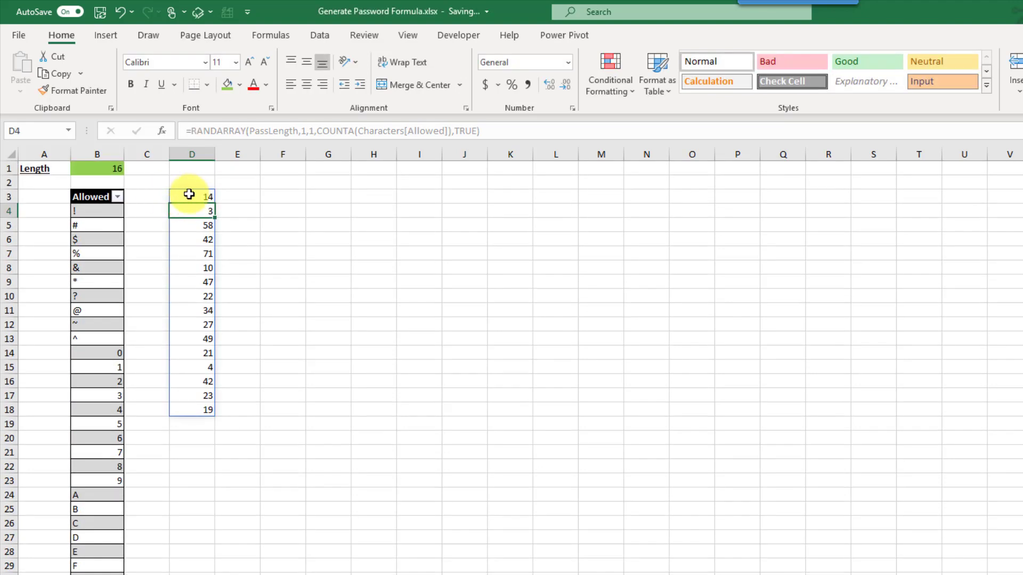
{"action": "left_click_drag", "start_coordinate": [189, 194], "coordinate": [208, 405]}
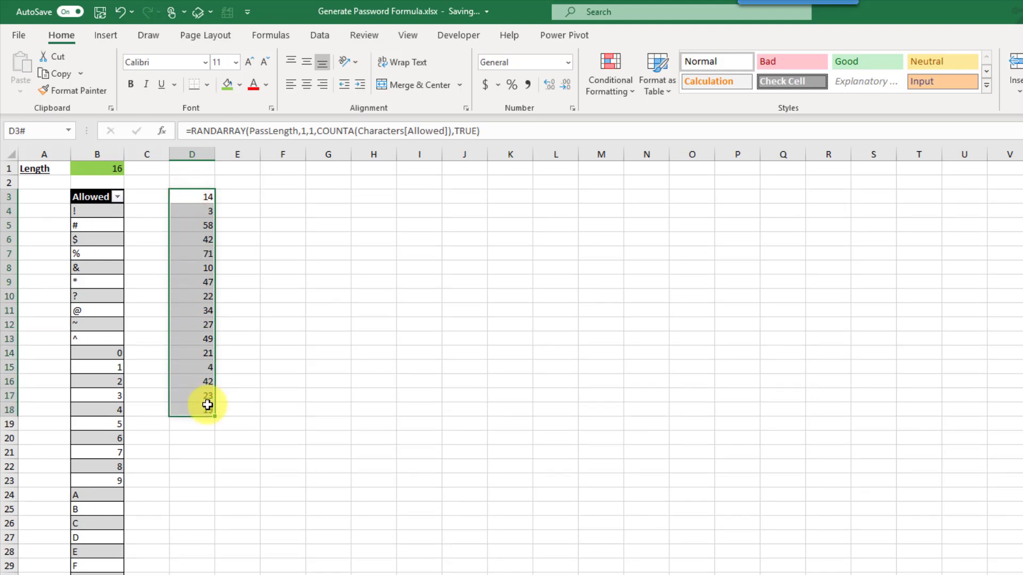
{"action": "left_click", "coordinate": [95, 210]}
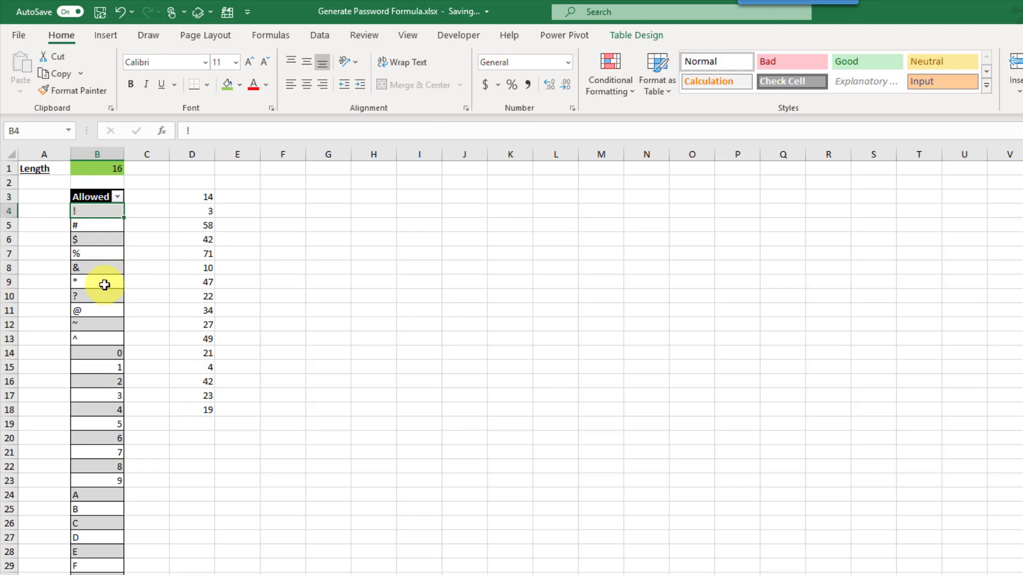
{"action": "left_click", "coordinate": [192, 198]}
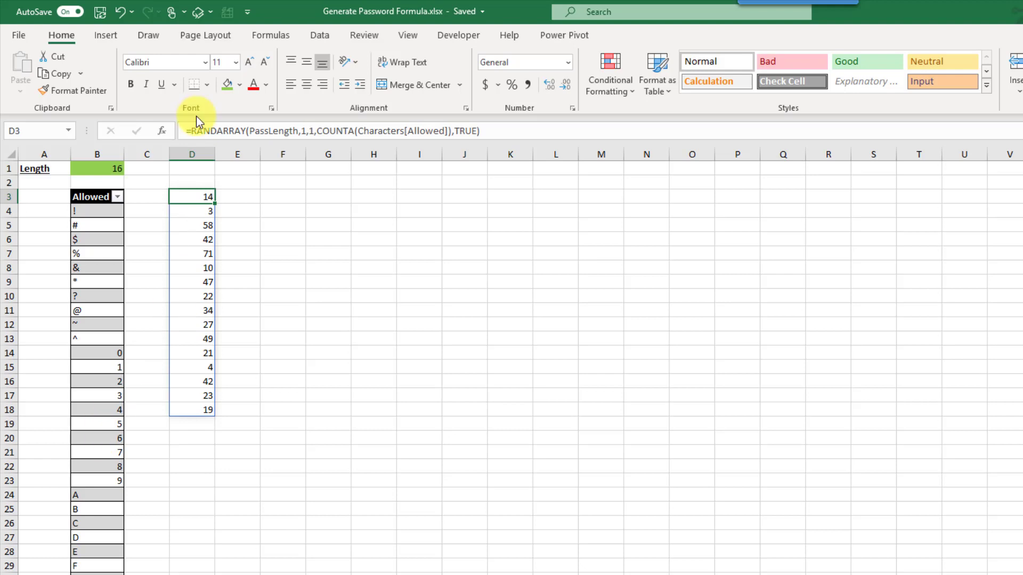
Wrap D3's RANDARRAY in INDEX(Characters[Allowed], …, 1) to spill random characters
{"action": "left_click", "coordinate": [191, 132]}
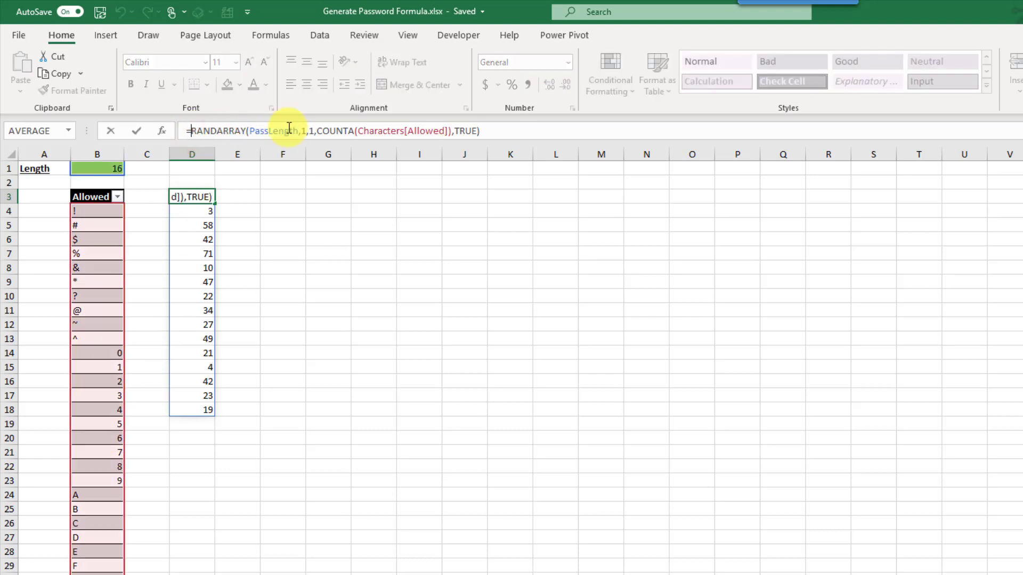
{"action": "type", "text": "in"}
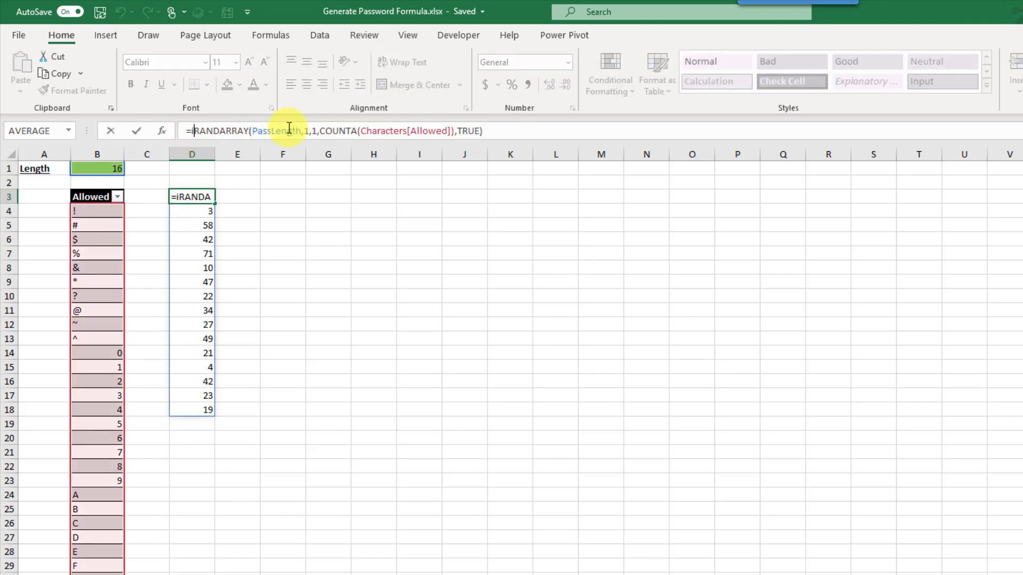
{"action": "key", "text": "Tab"}
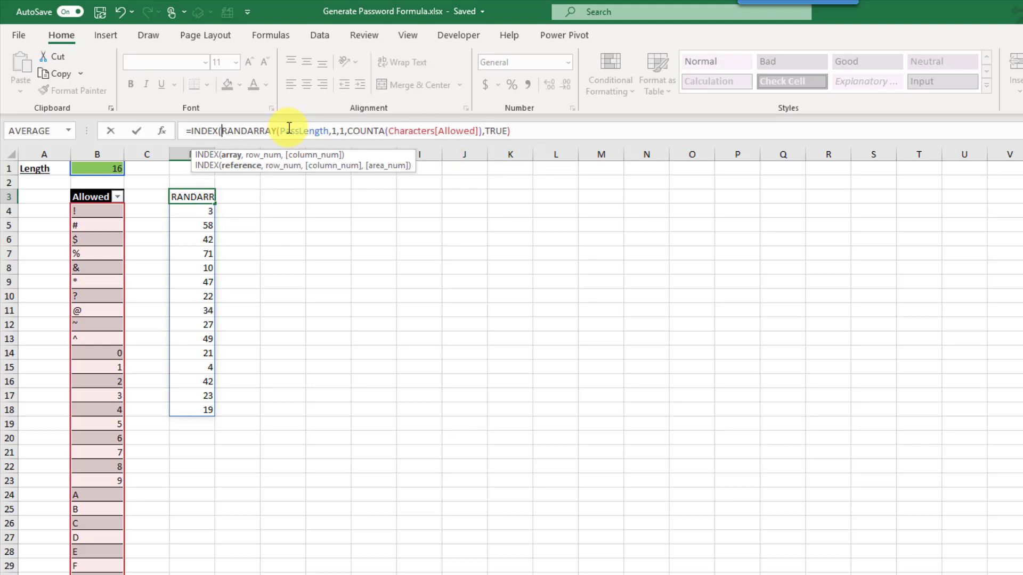
{"action": "left_click", "coordinate": [94, 212]}
{"action": "key", "text": "ctrl+shift+Down"}
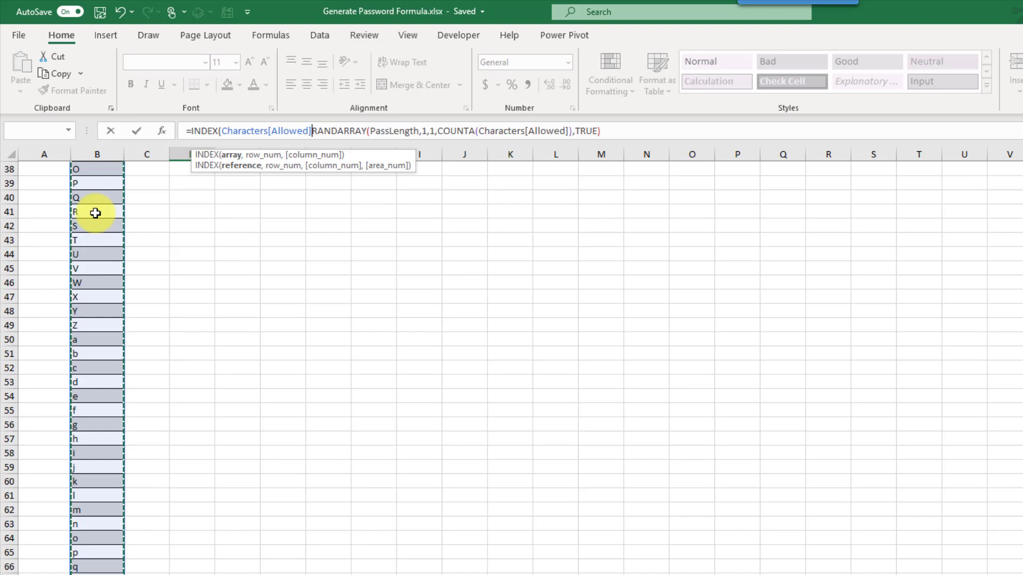
{"action": "type", "text": ","}
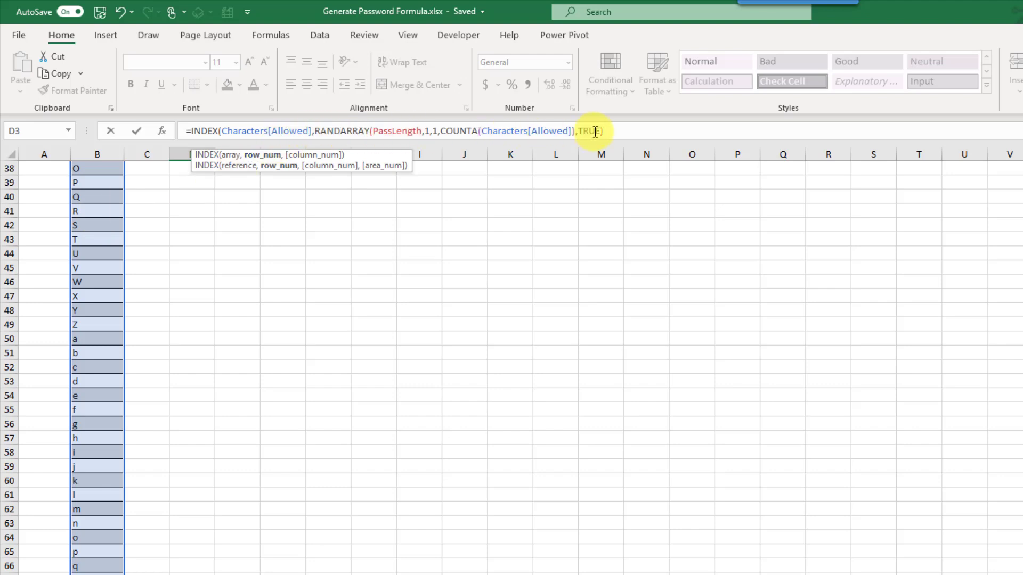
{"action": "left_click", "coordinate": [613, 133]}
{"action": "type", "text": ","}
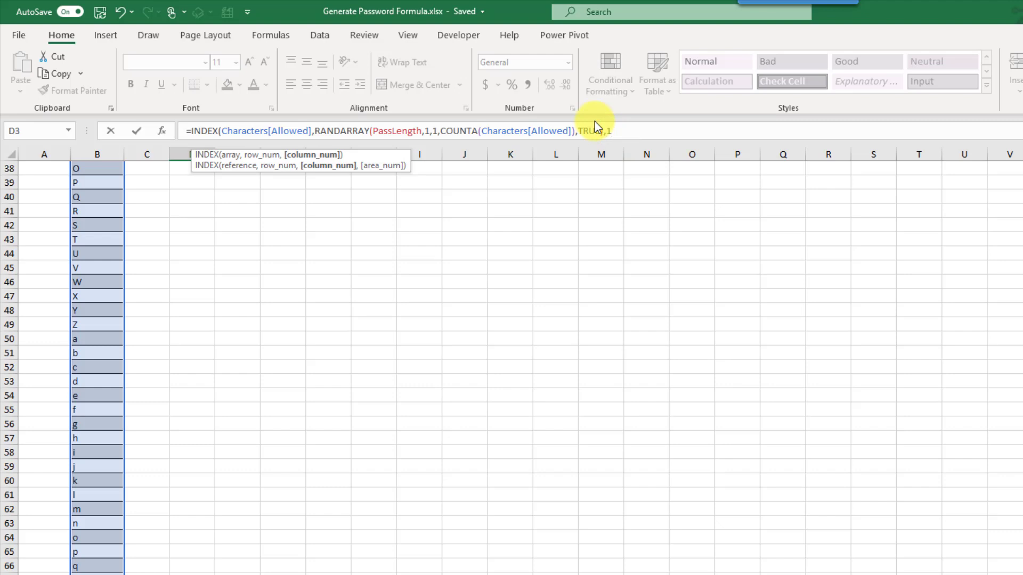
{"action": "type", "text": "1)"}
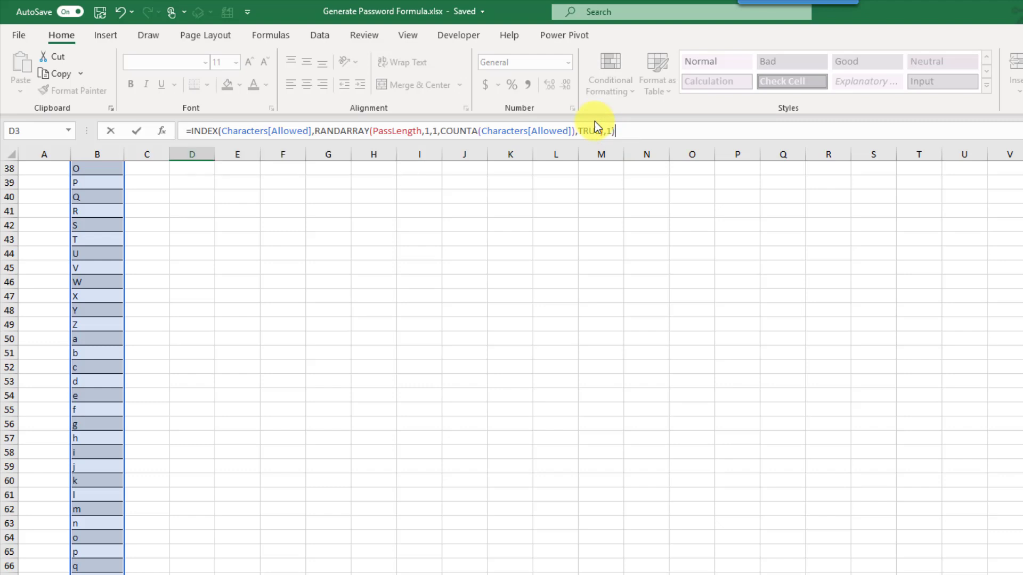
{"action": "key", "text": "Return"}
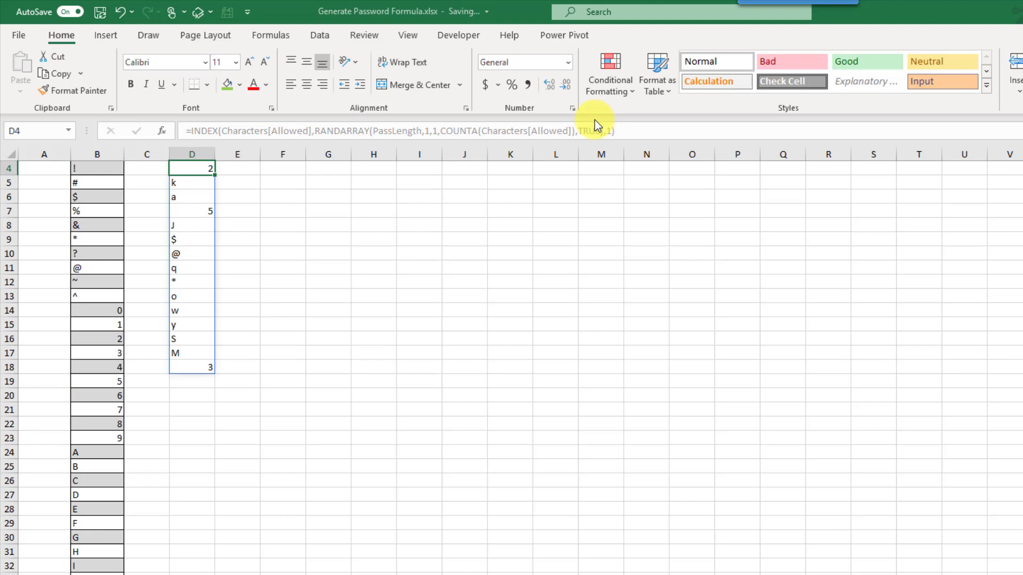
{"action": "scroll", "coordinate": [282, 172], "scroll_direction": "up", "scroll_amount": 1}
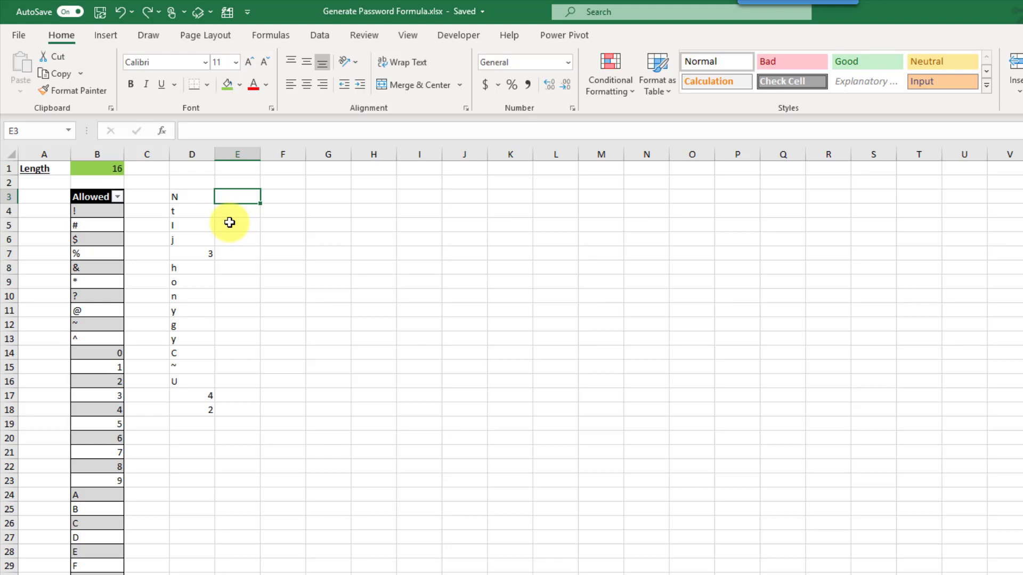
Wrap D3's INDEX formula in TEXTJOIN("",TRUE,…) to join the characters into one password
{"action": "left_click", "coordinate": [201, 199]}
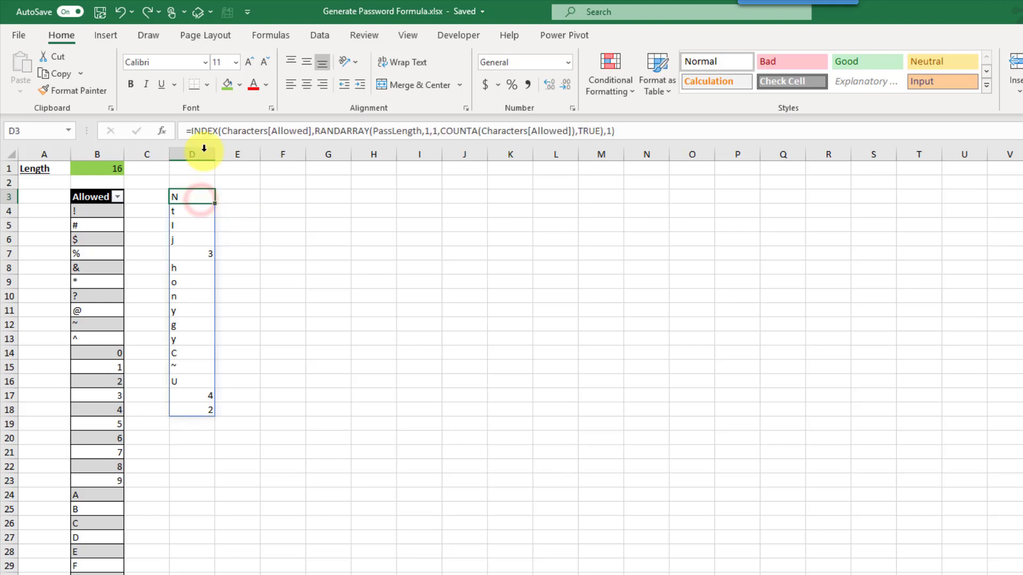
{"action": "left_click", "coordinate": [192, 133]}
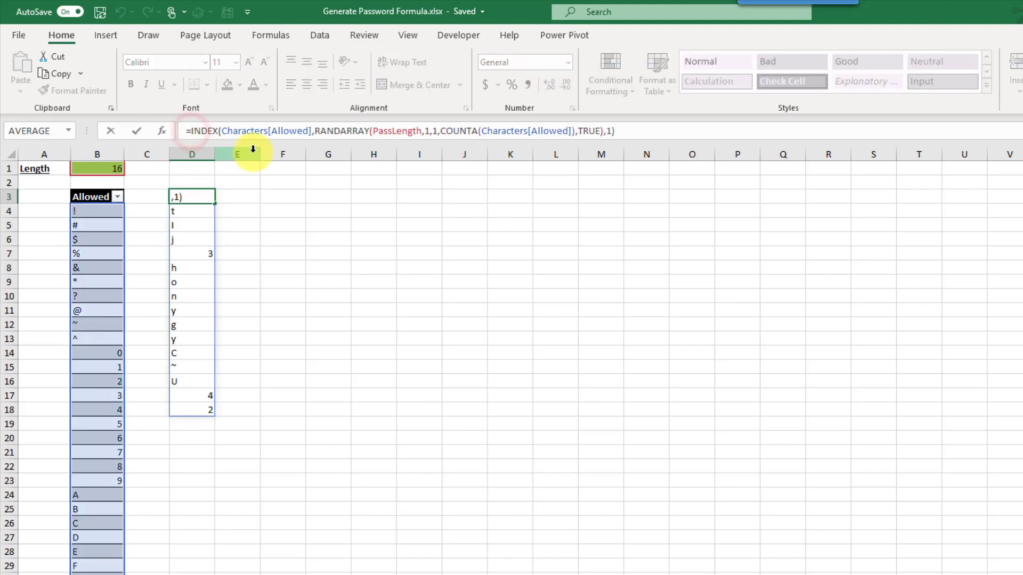
{"action": "type", "text": "te"}
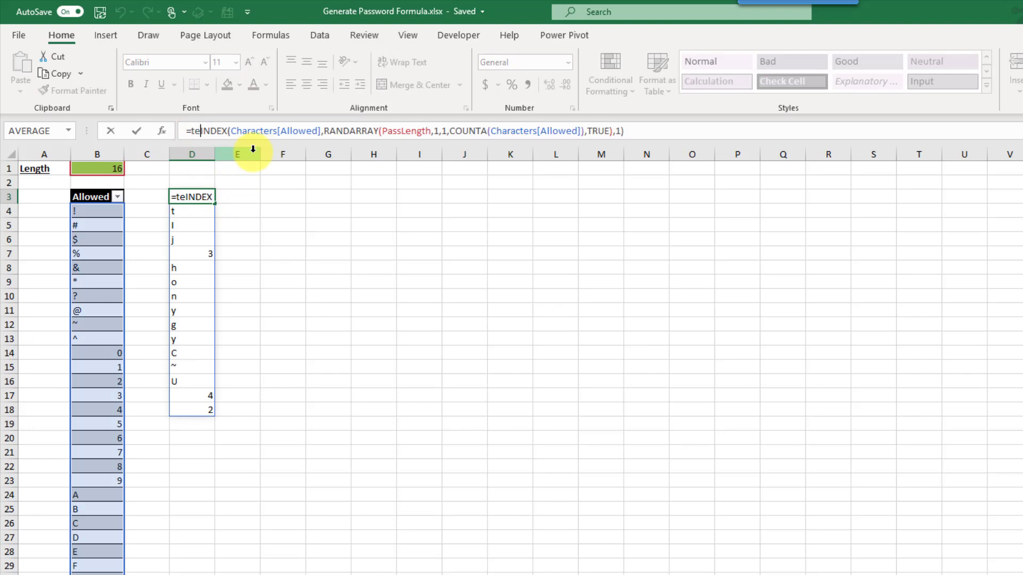
{"action": "key", "text": "Down"}
{"action": "key", "text": "Tab"}
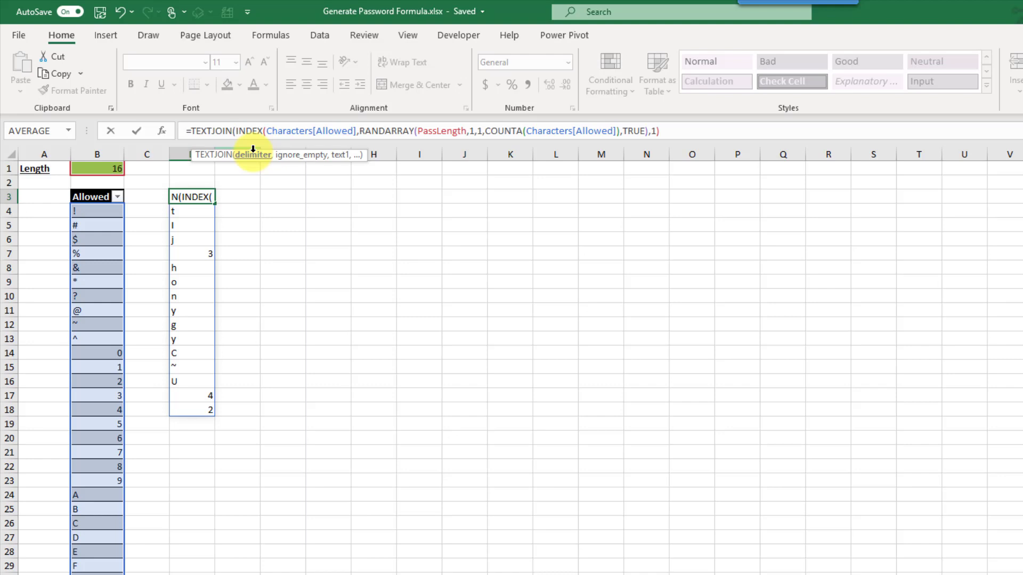
{"action": "type", "text": "\"\""}
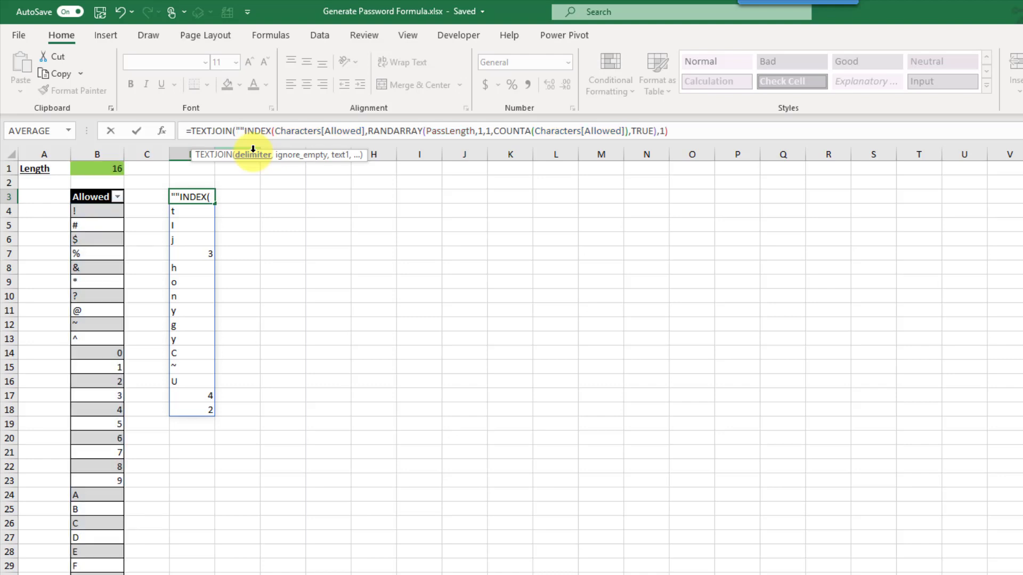
{"action": "type", "text": ","}
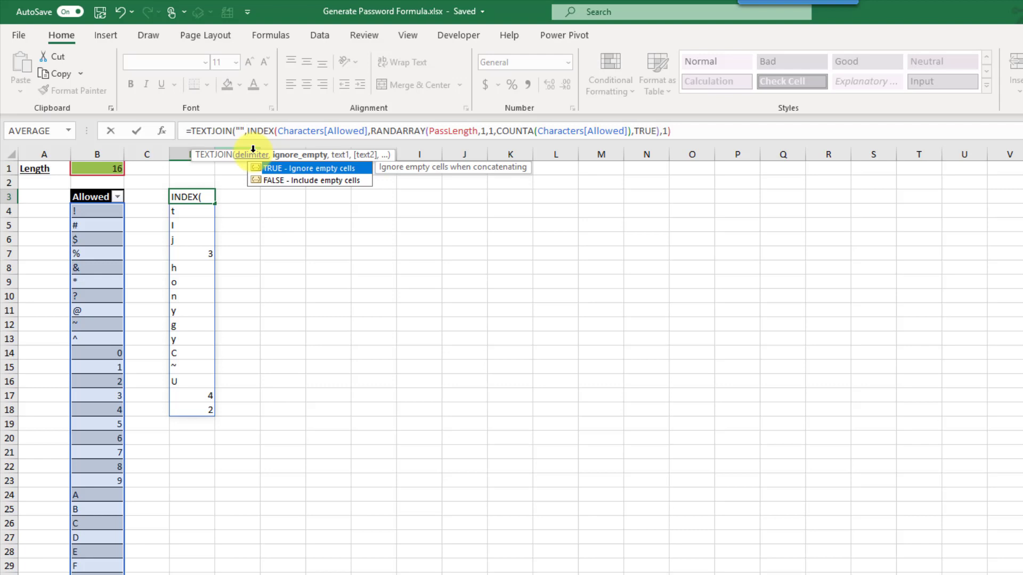
{"action": "key", "text": "Tab"}
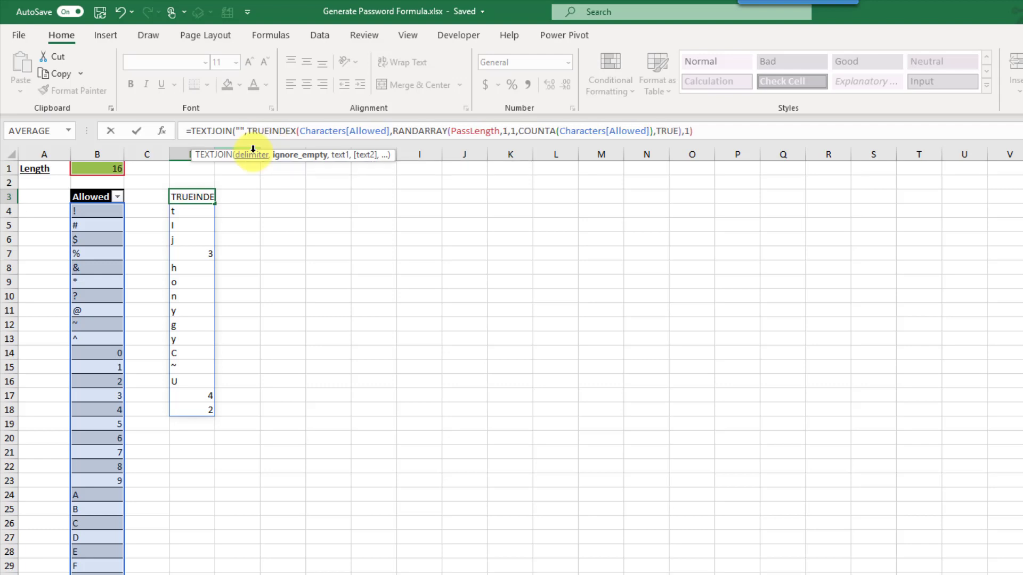
{"action": "type", "text": ","}
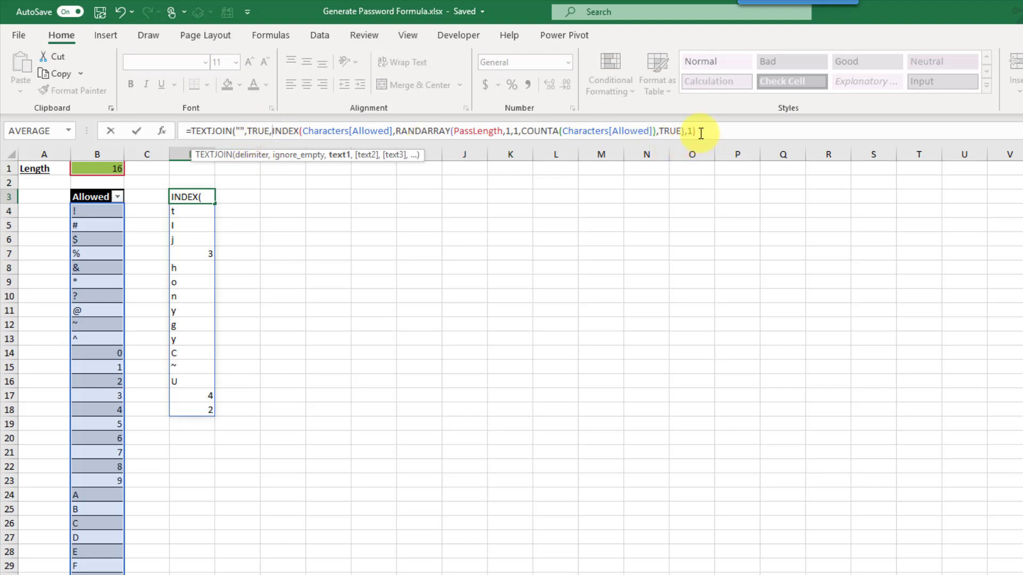
{"action": "left_click", "coordinate": [702, 130]}
{"action": "type", "text": ")"}
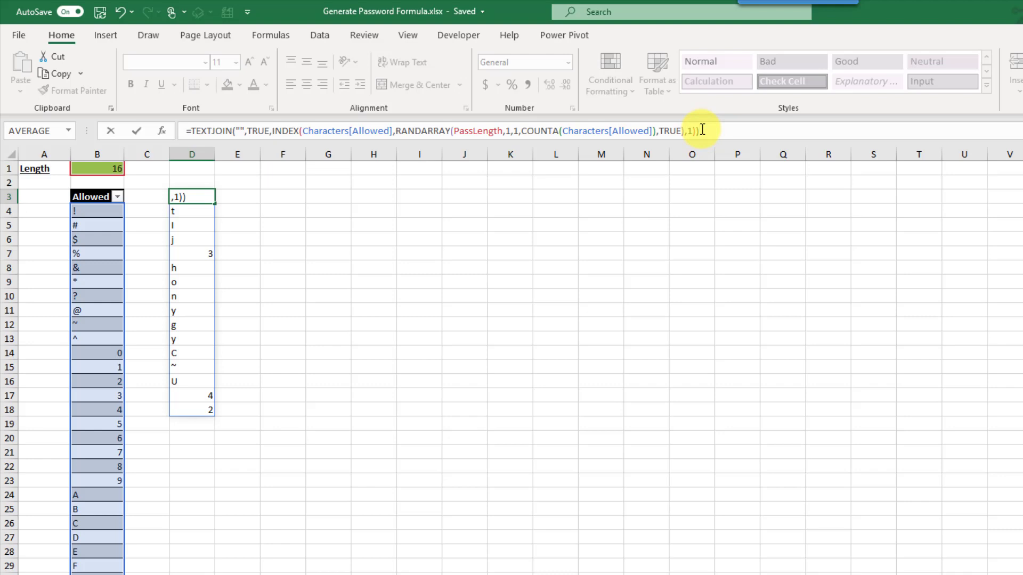
{"action": "key", "text": "Return"}
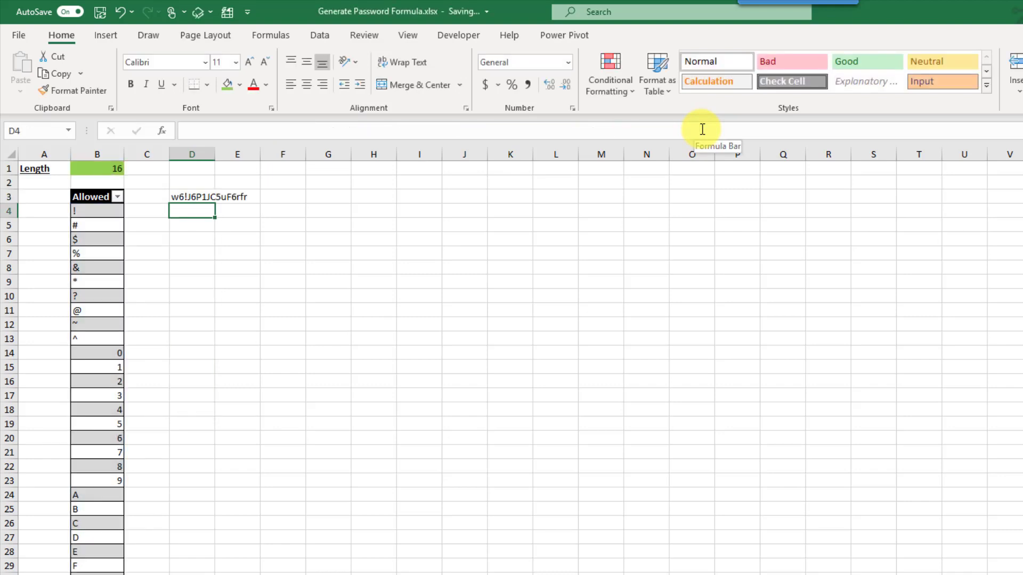
Copy the D3 password formula down to D16 and autofit column D's width
{"action": "key", "text": "Up"}
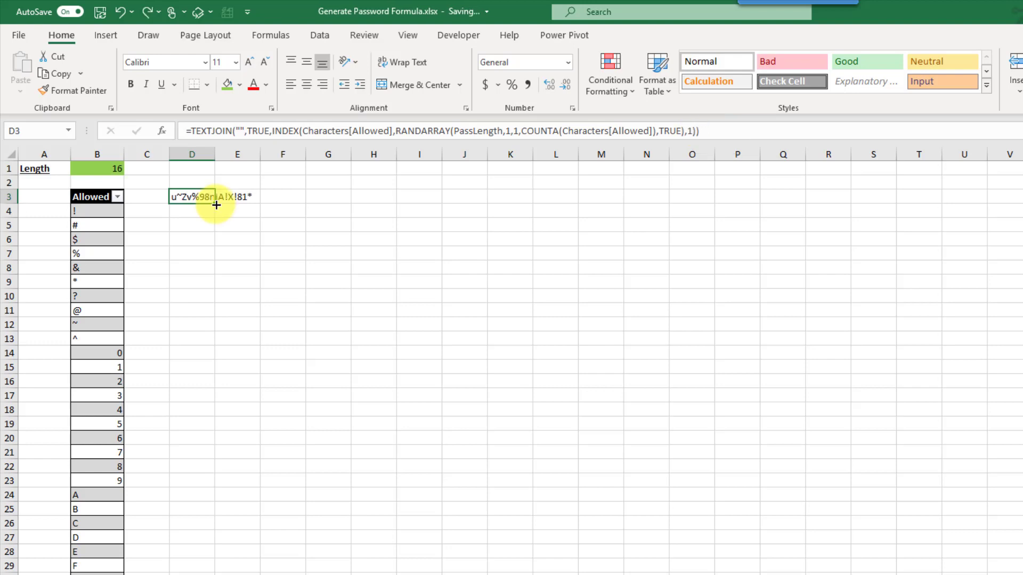
{"action": "left_click_drag", "start_coordinate": [216, 203], "coordinate": [216, 394]}
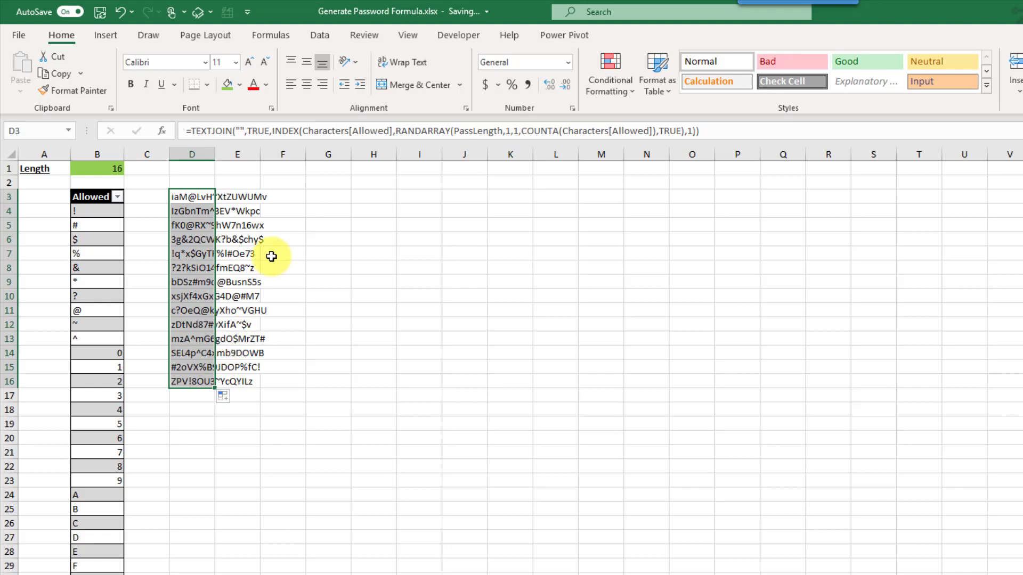
{"action": "double_click", "coordinate": [216, 154]}
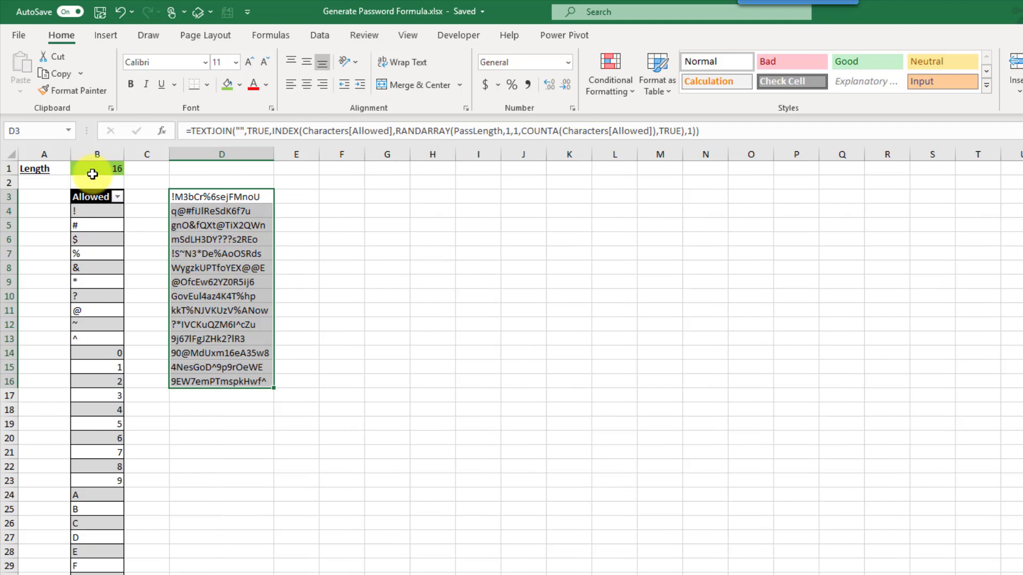
Change the Length in B1 from 16 to 18
{"action": "left_click", "coordinate": [99, 170]}
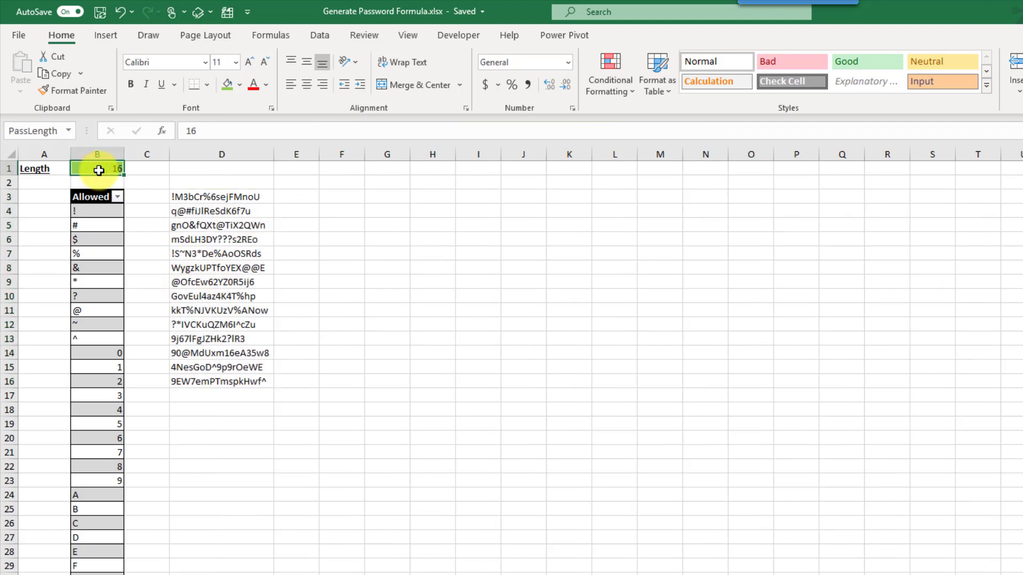
{"action": "type", "text": "18"}
{"action": "key", "text": "Return"}
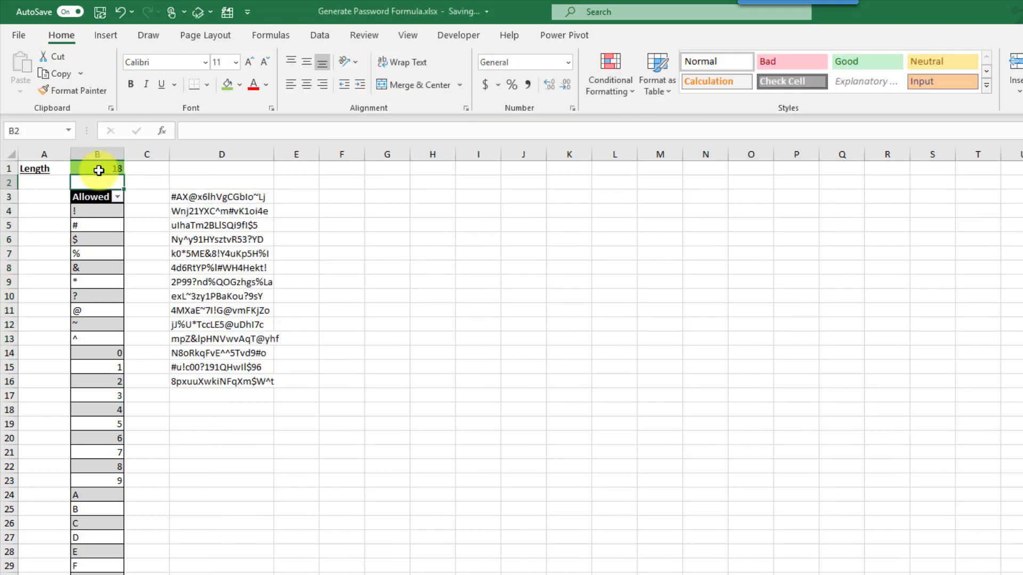